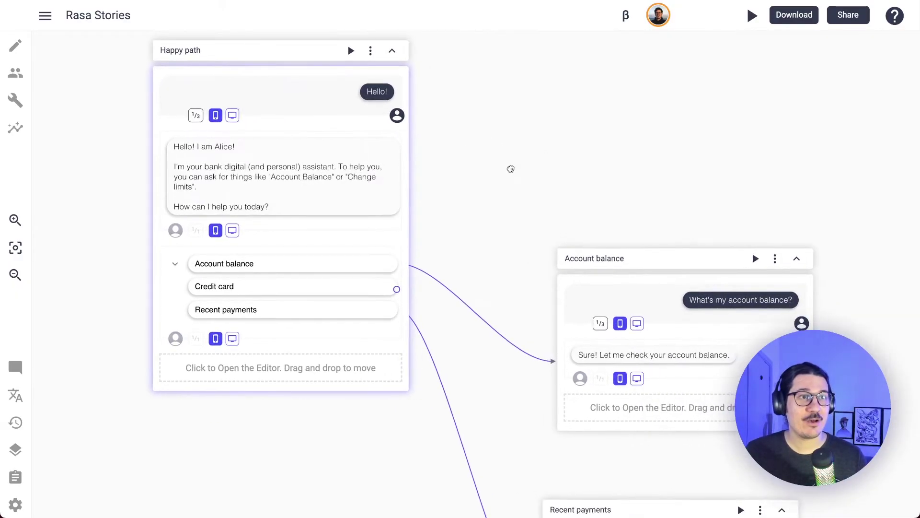
scroll(560, 179, down, 1)
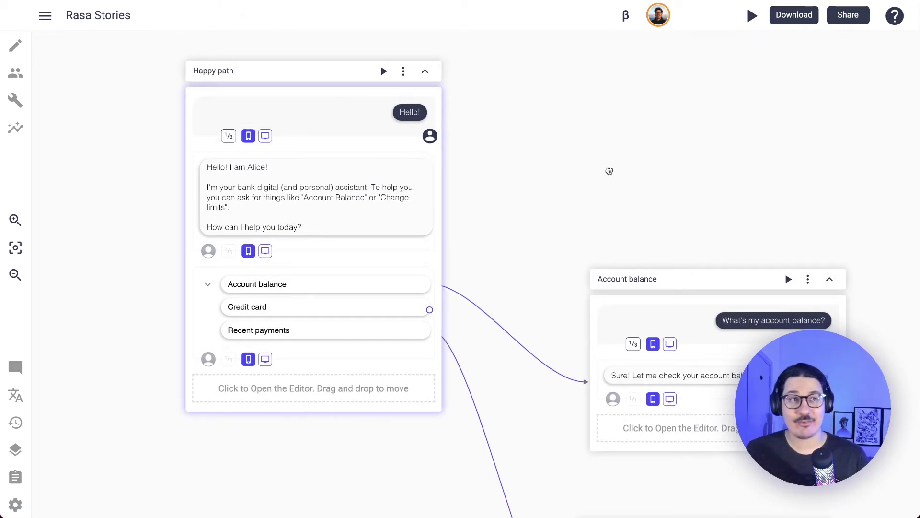
scroll(539, 262, down, 3)
scroll(555, 298, up, 1)
scroll(390, 233, up, 2)
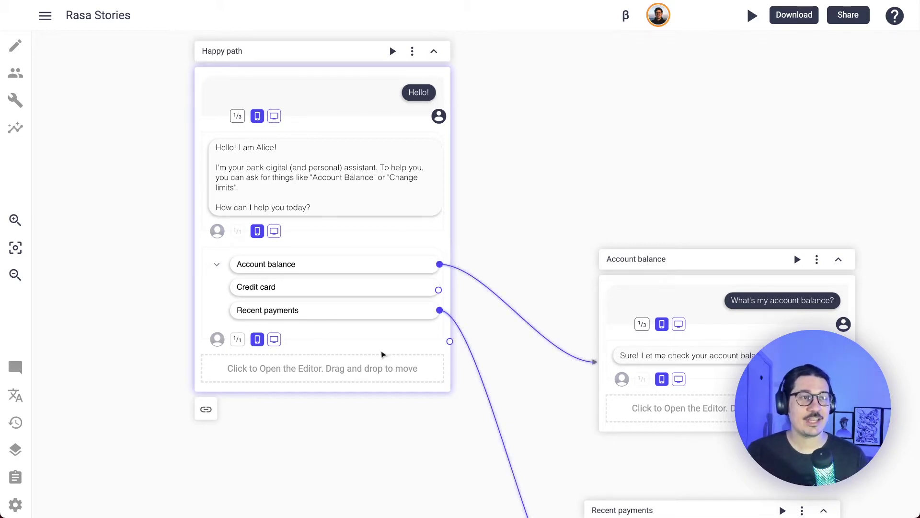
scroll(281, 191, down, 2)
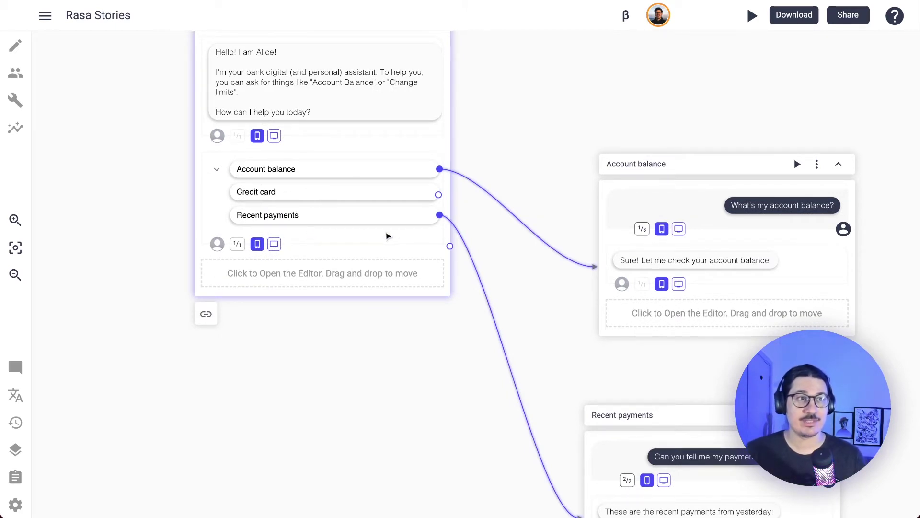
scroll(559, 243, down, 1)
scroll(559, 243, right, 1)
scroll(559, 242, up, 2)
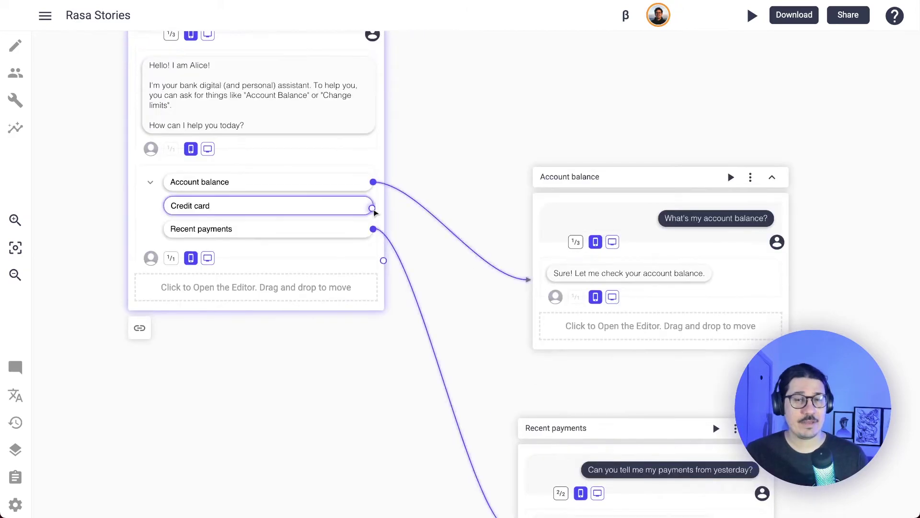
scroll(374, 213, up, 1)
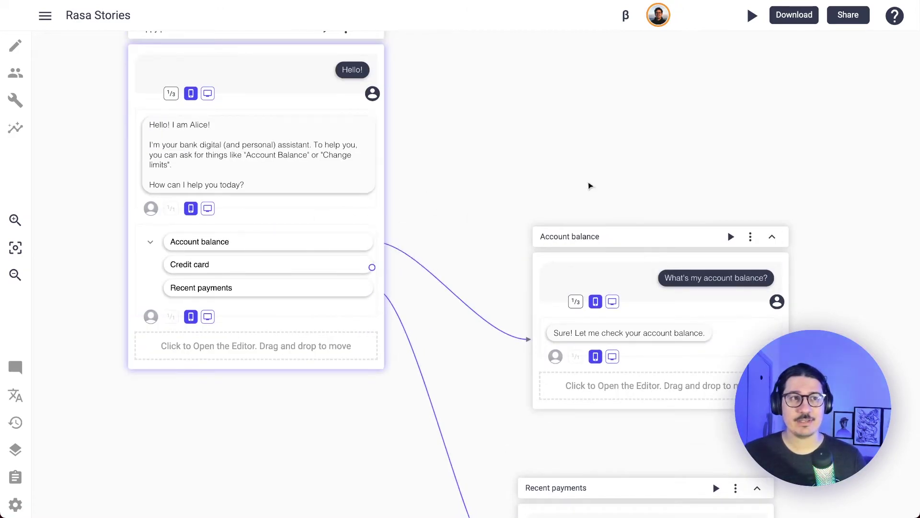
scroll(647, 186, right, 1)
scroll(680, 189, left, 1)
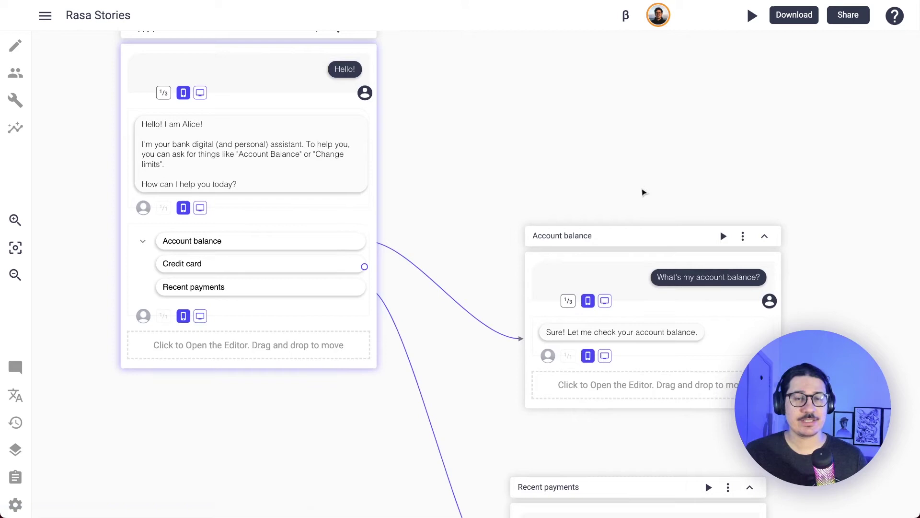
scroll(643, 192, down, 2)
scroll(644, 193, up, 3)
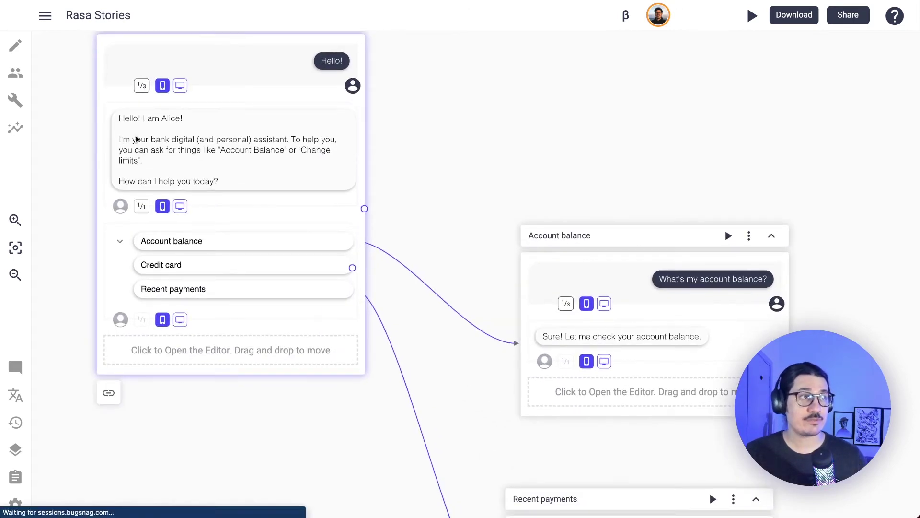
Enter Build Mode and bring the whole Happy path story into view.
click(13, 106)
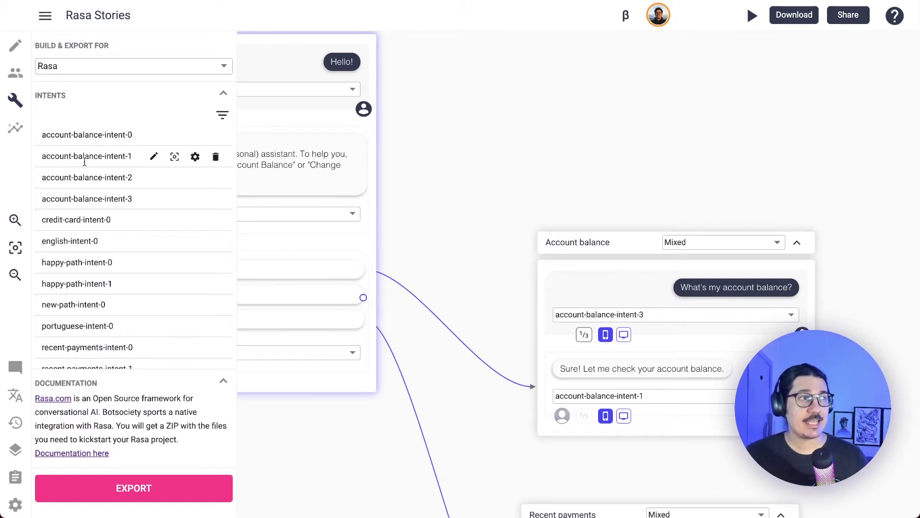
scroll(123, 195, down, 3)
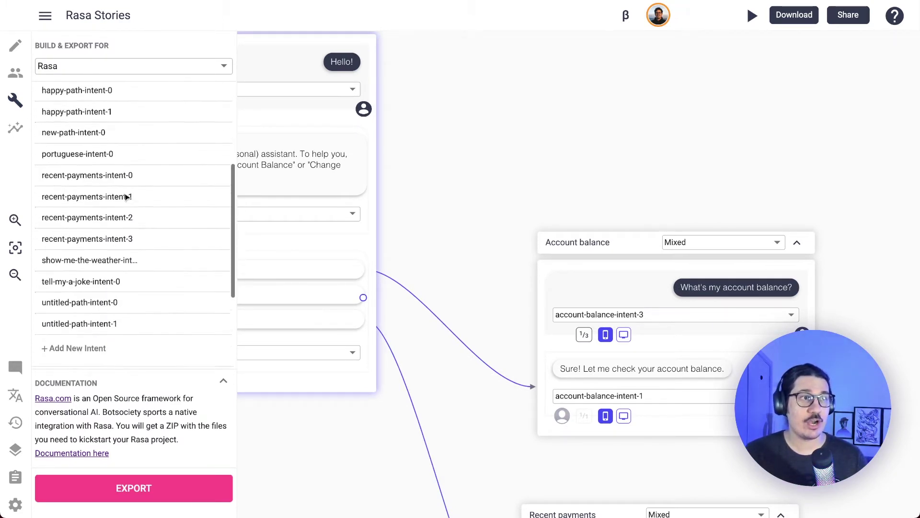
scroll(123, 194, down, 1)
scroll(123, 194, up, 1)
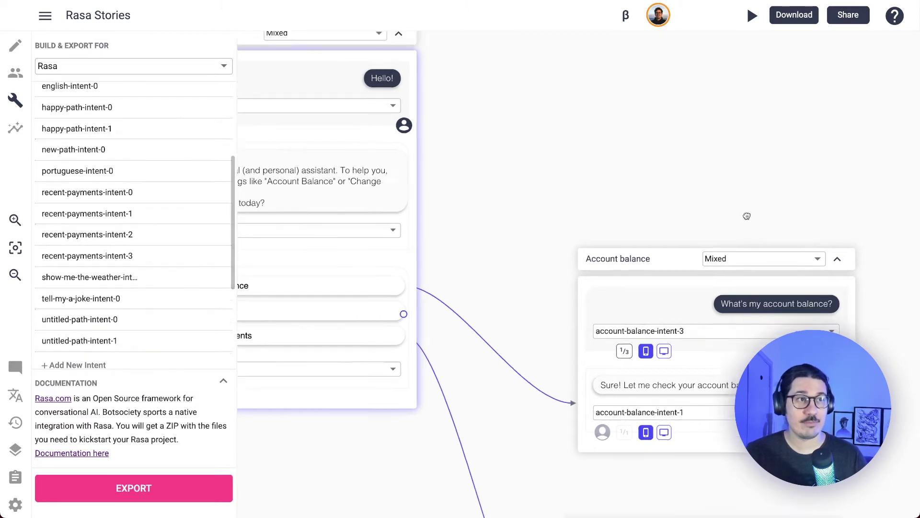
drag(499, 159, 729, 214)
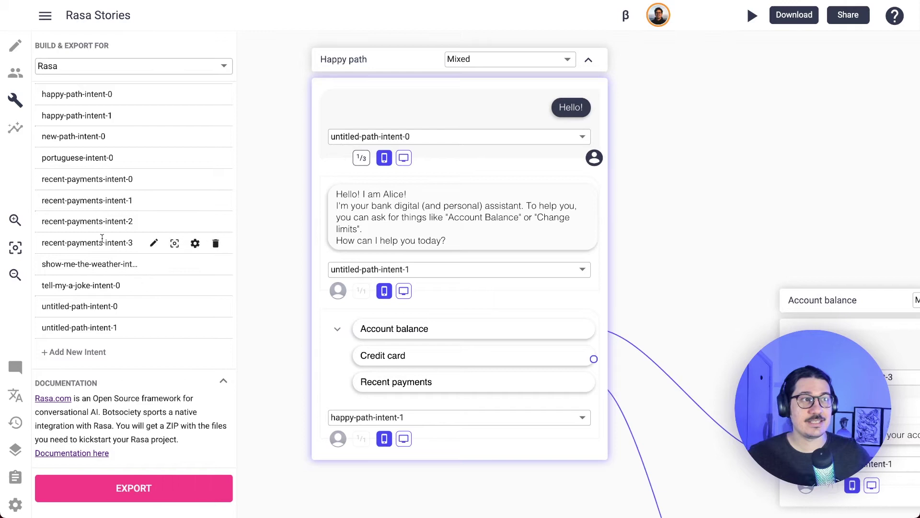
mouse_move(460, 259)
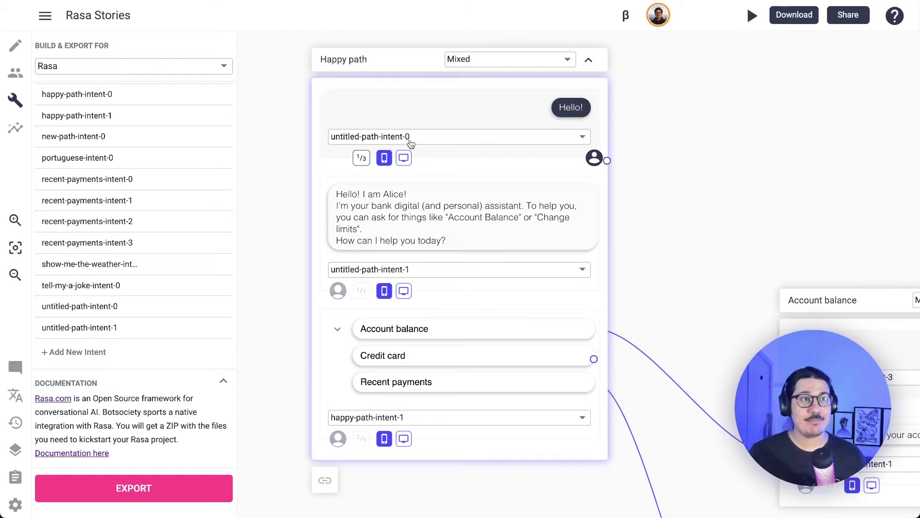
Create a new greet intent on the Happy path's Hello! message.
click(410, 143)
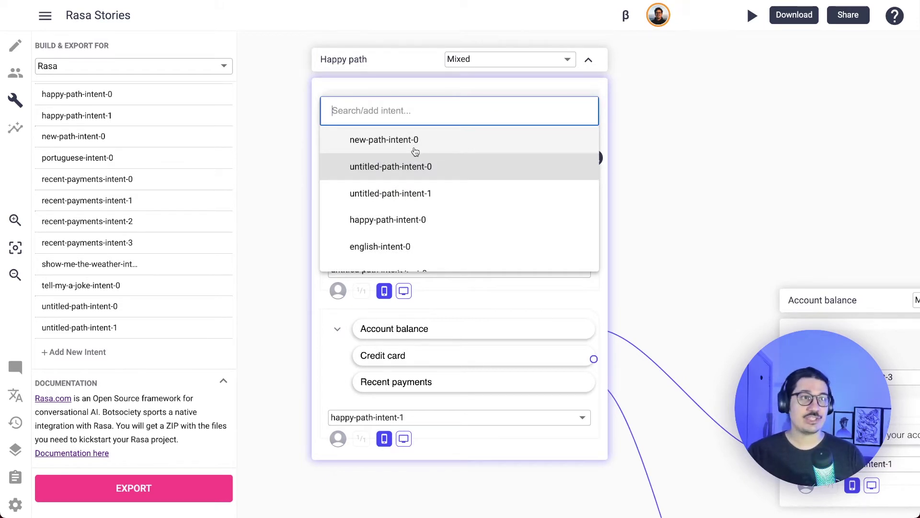
text(get)
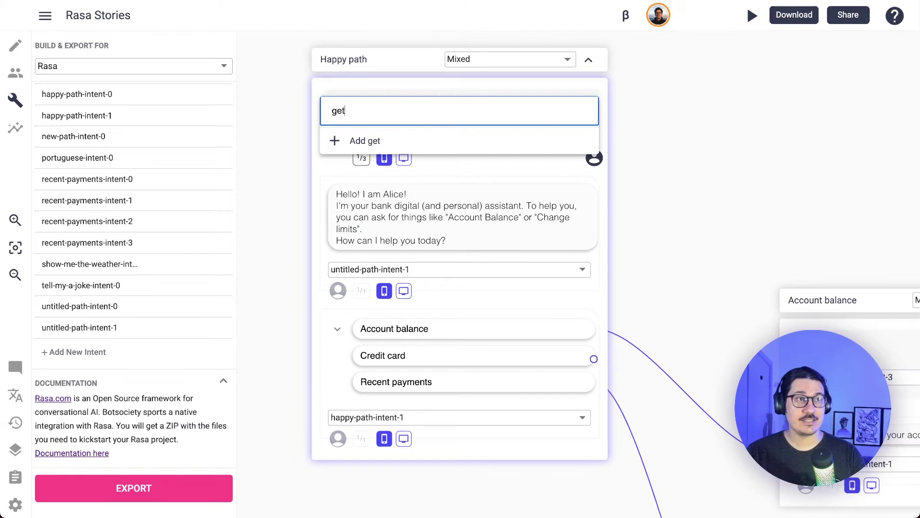
key(ctrl+a)
text(gre)
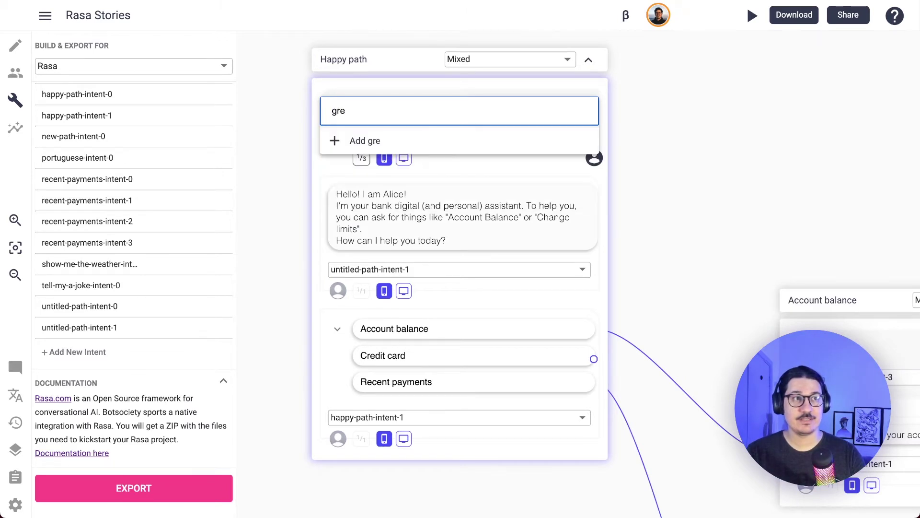
text(et)
key(ctrl+a)
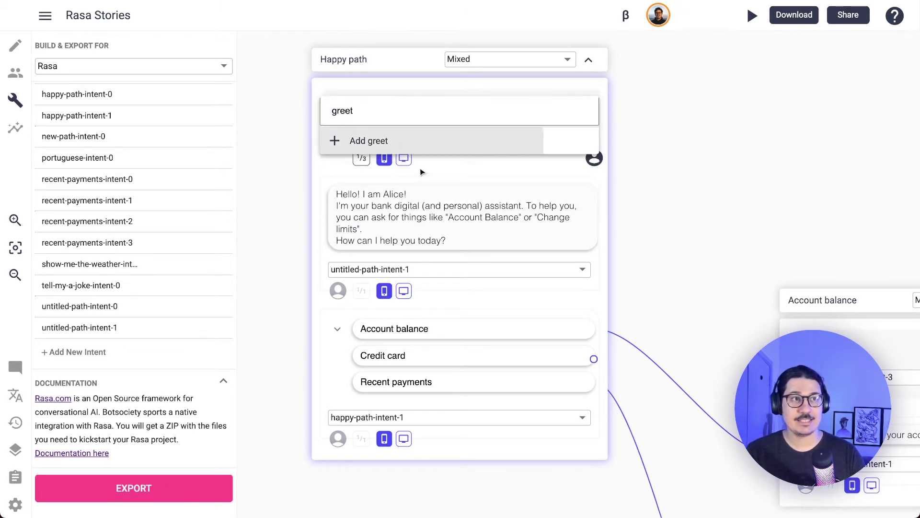
click(400, 144)
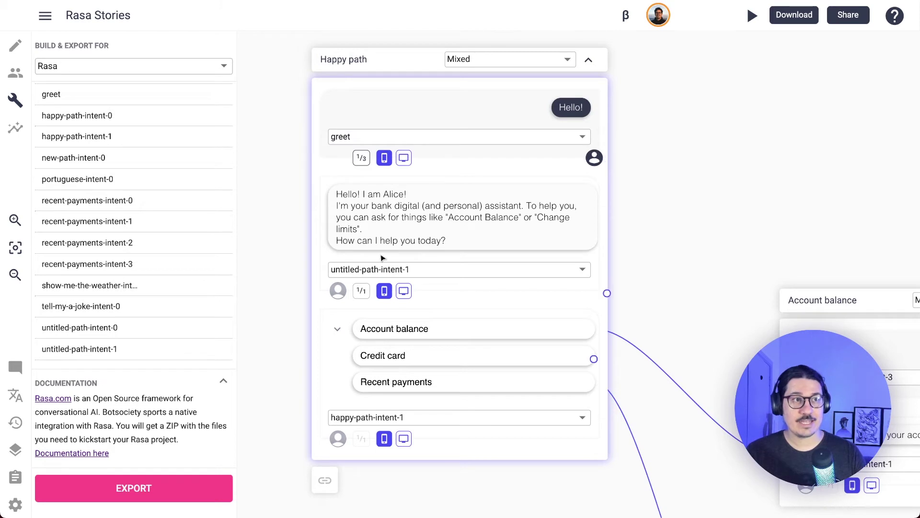
Assign greet to the assistant's introduction and search it for the quick-reply step.
click(377, 276)
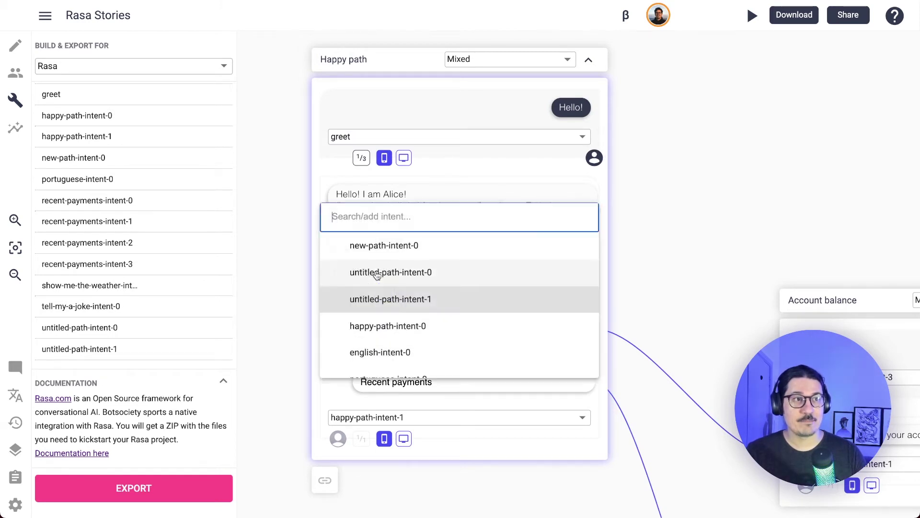
scroll(377, 336, down, 2)
scroll(377, 335, down, 2)
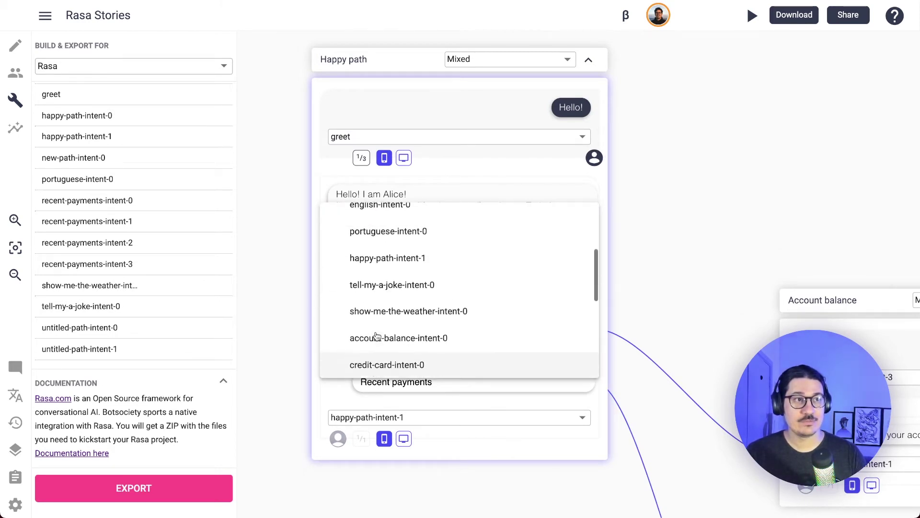
text(gret)
key(BackSpace)
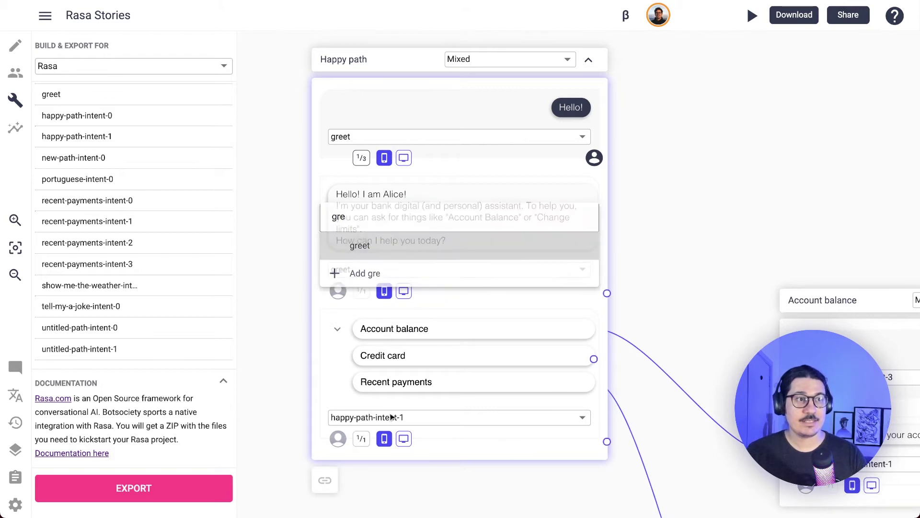
click(364, 245)
click(389, 419)
text(gret)
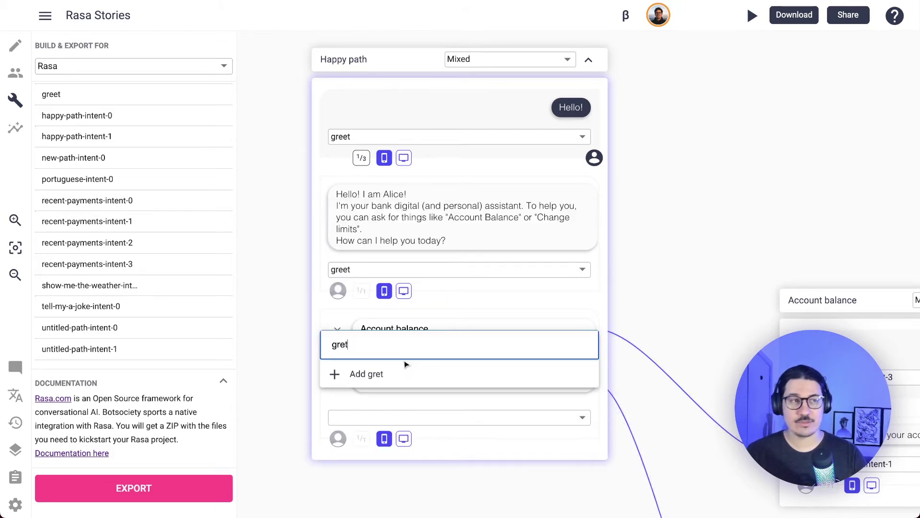
key(BackSpace)
Tag the Account balance question and reply with a new check_balance intent.
click(392, 372)
click(401, 329)
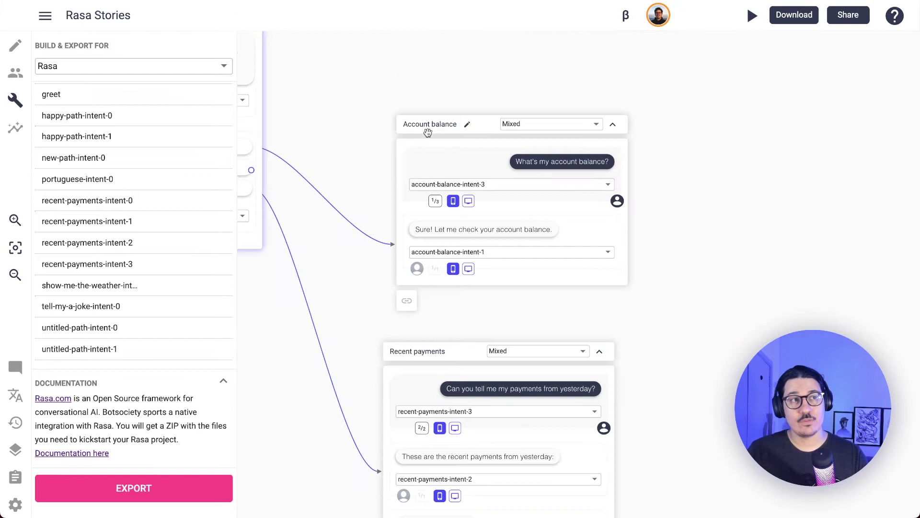
click(471, 186)
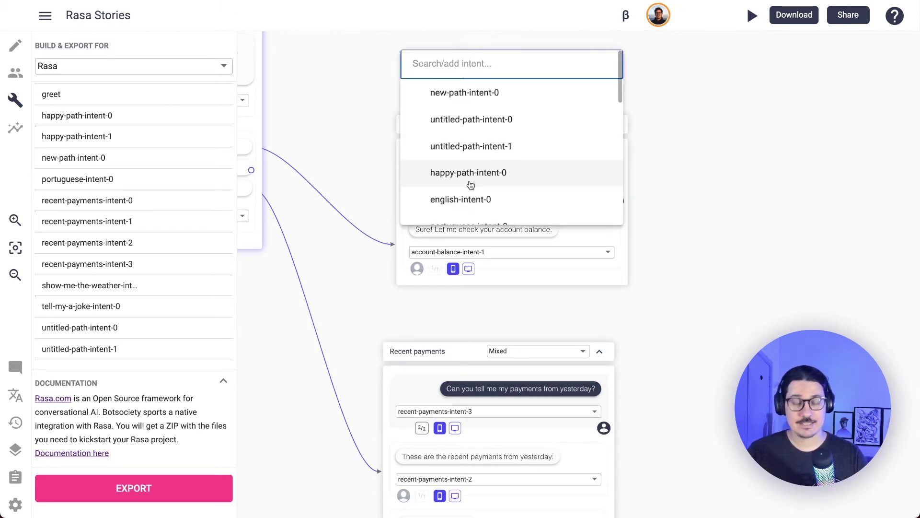
text(check_bal)
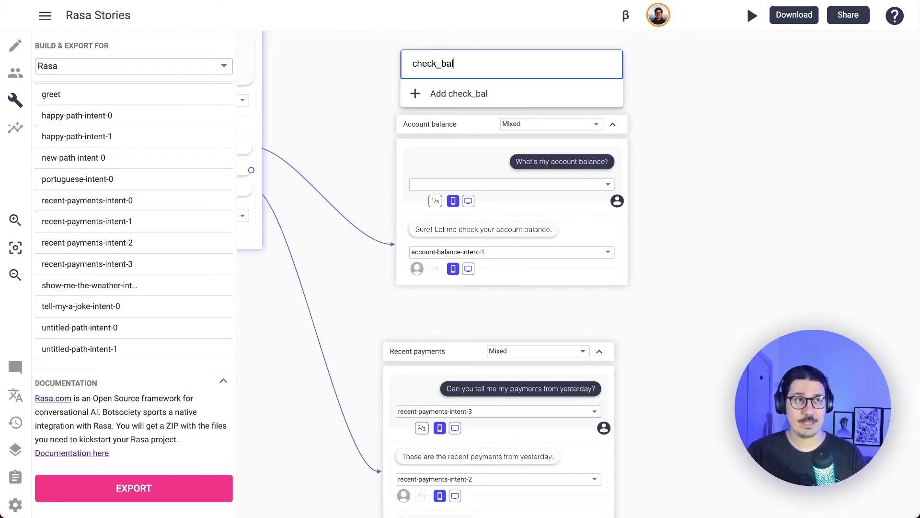
text(ance)
key(ctrl+a)
key(ctrl+c)
key(Return)
click(484, 256)
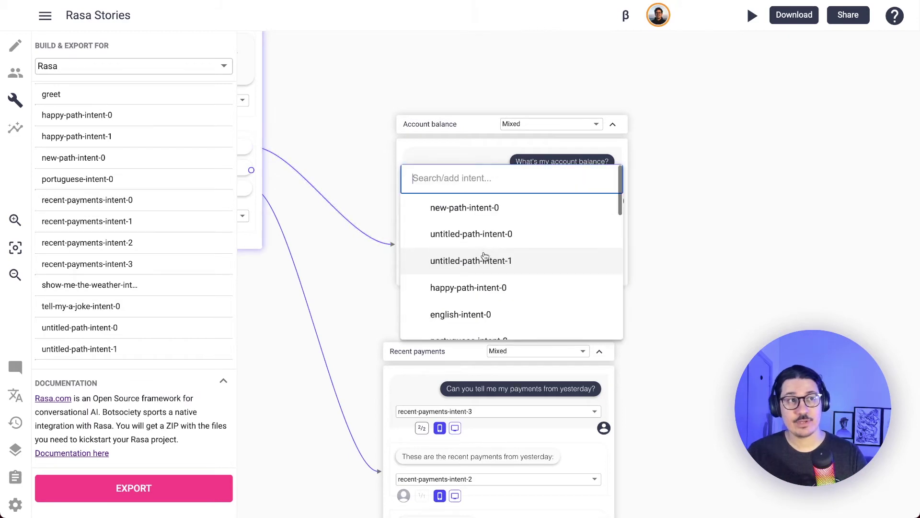
key(ctrl+v)
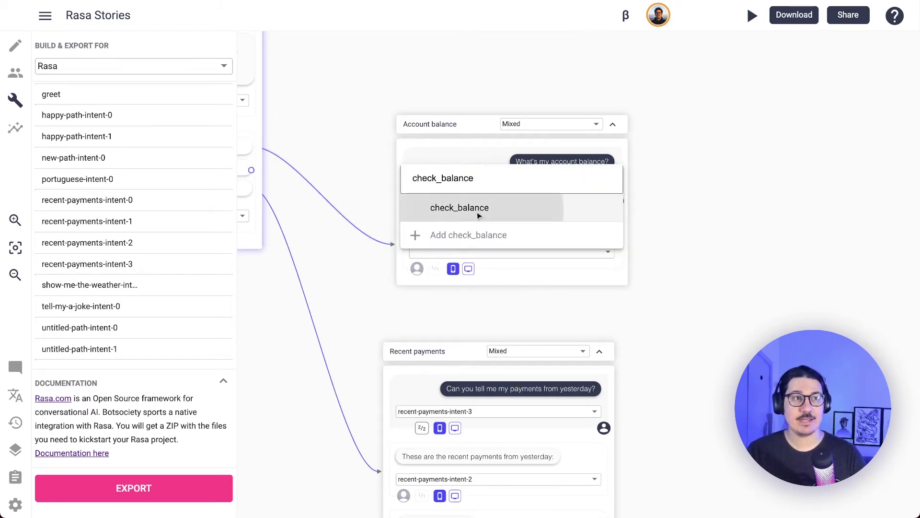
click(475, 215)
scroll(720, 142, down, 5)
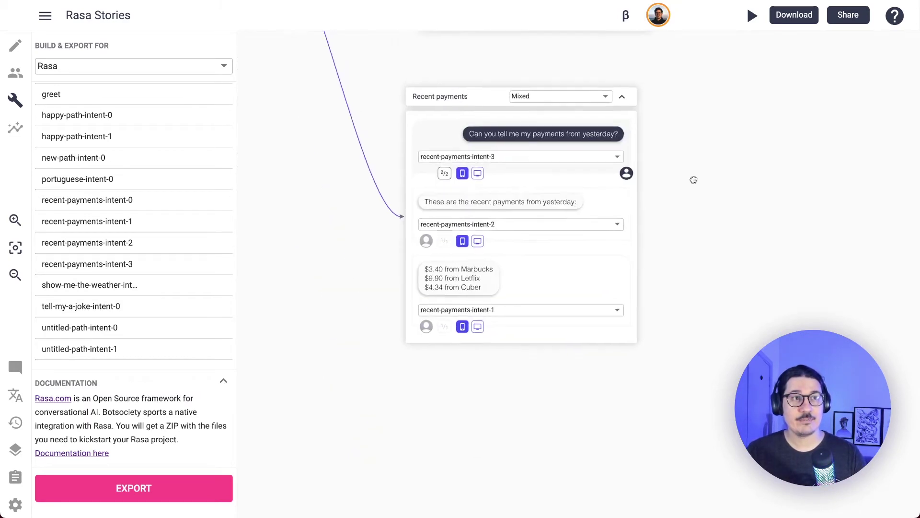
Tag the Recent payments user message and bot reply with check_recent_payments.
drag(720, 140, 694, 179)
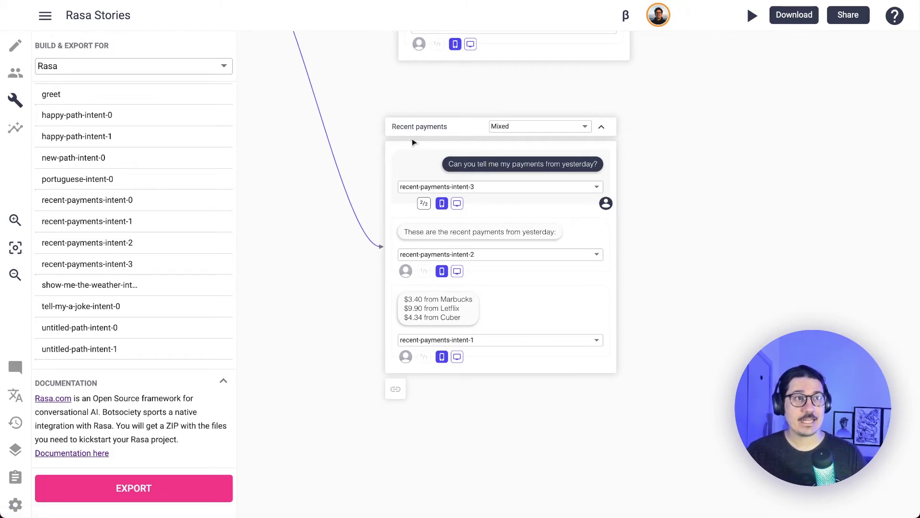
mouse_move(499, 156)
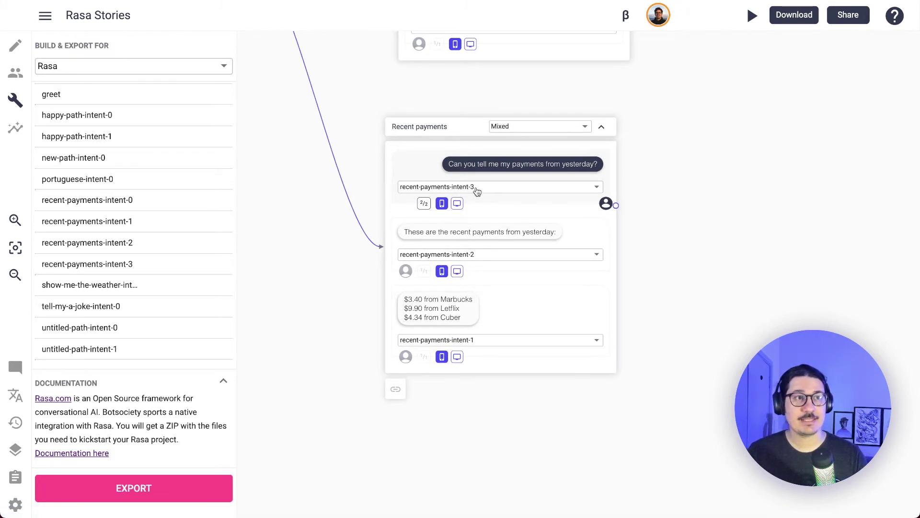
click(488, 190)
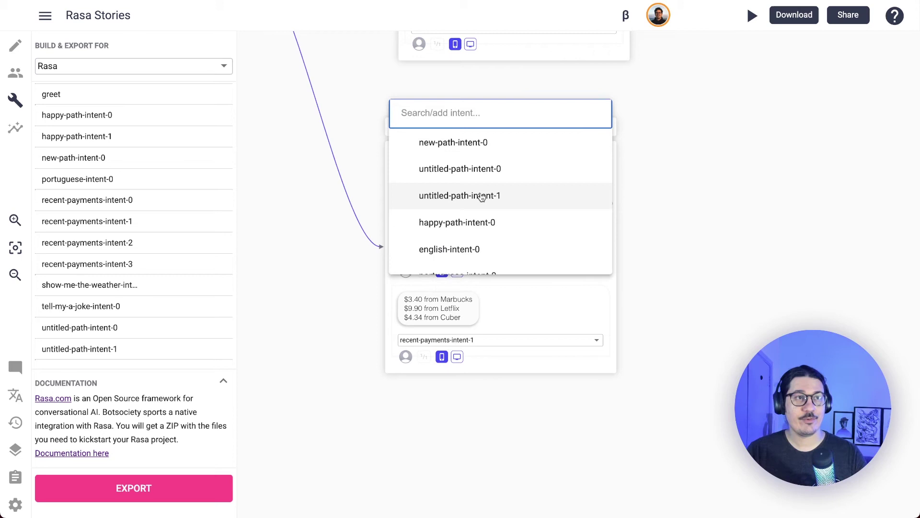
text(ch)
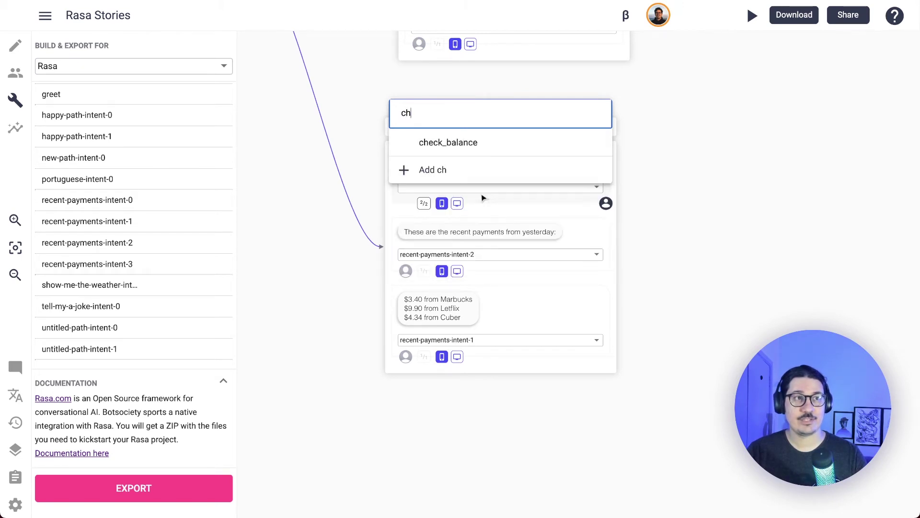
text(eck_recent_)
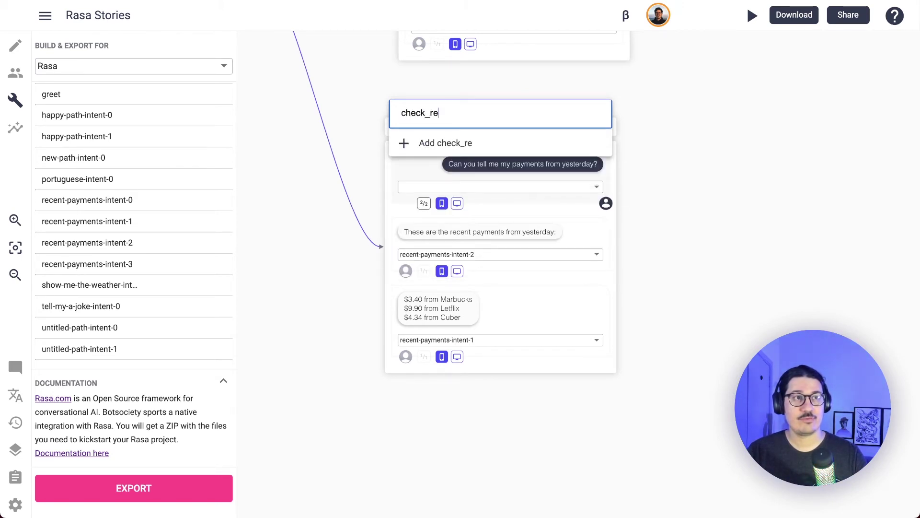
text(payments)
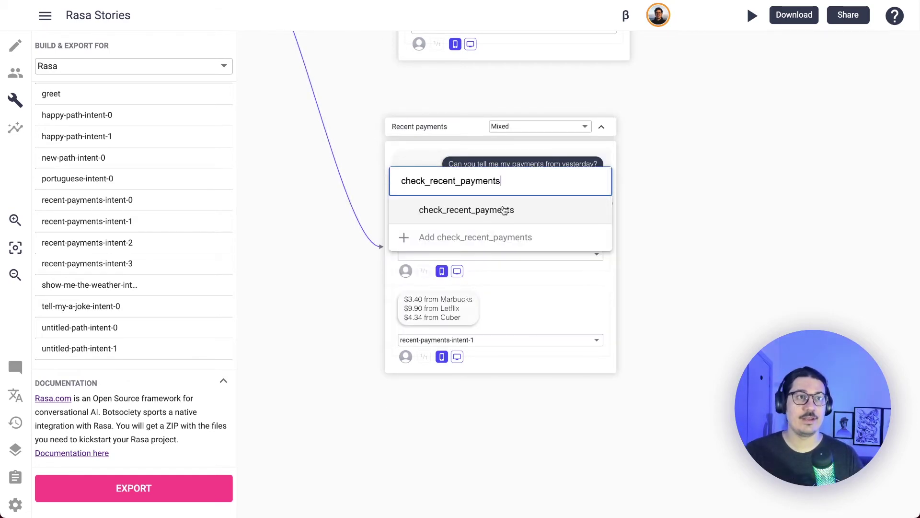
click(506, 210)
click(473, 340)
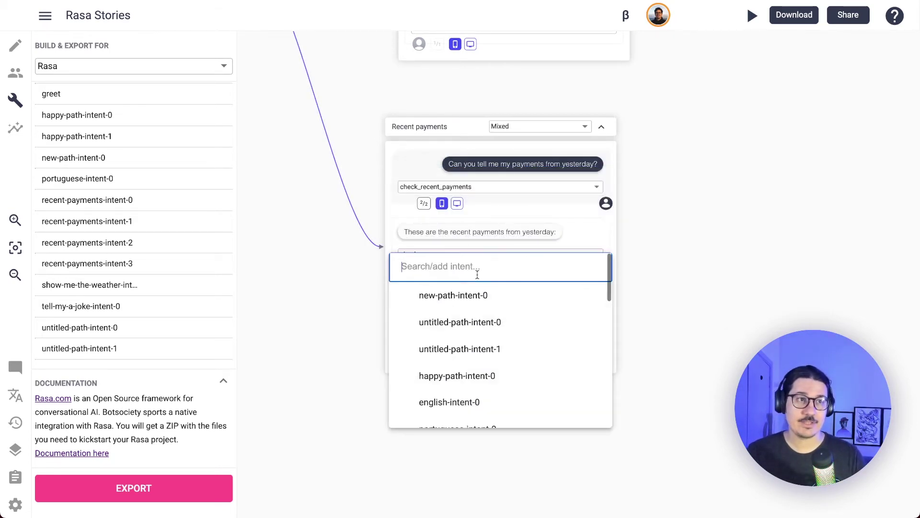
text(check_recent_payments)
click(479, 296)
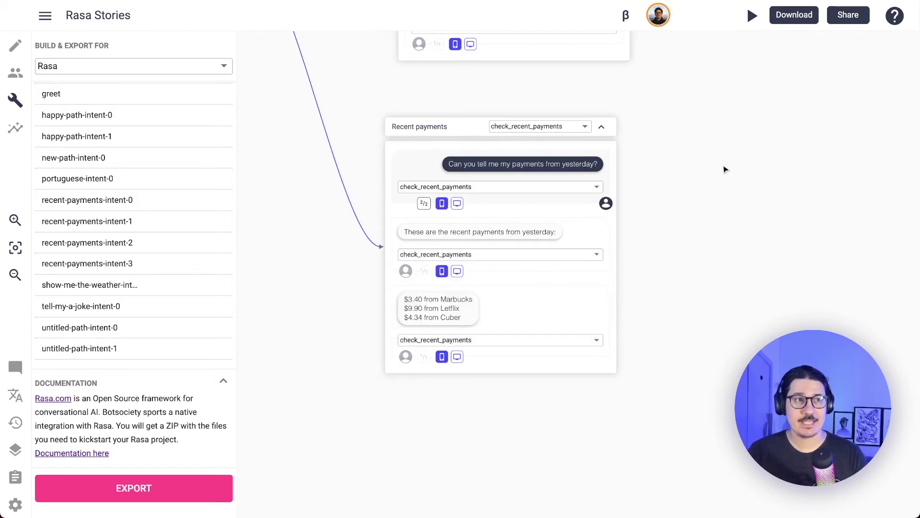
scroll(726, 208, up, 5)
scroll(602, 201, up, 1)
scroll(622, 276, down, 2)
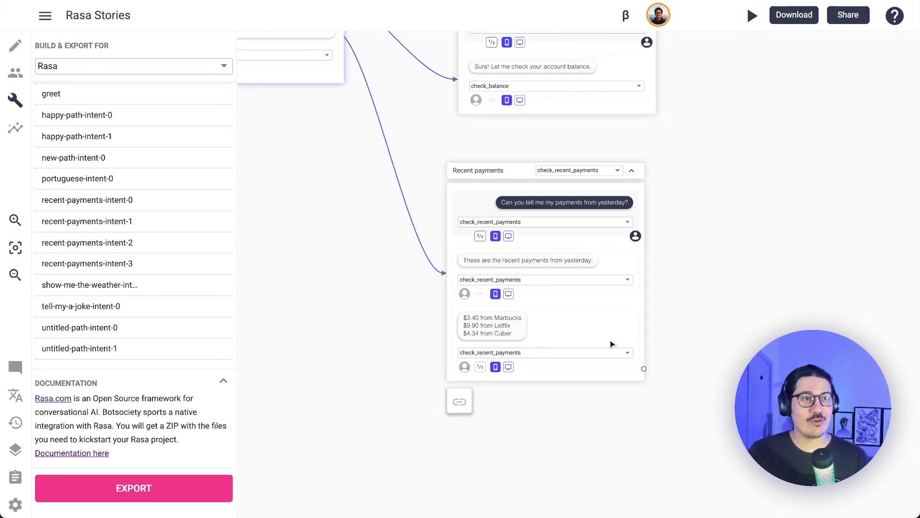
scroll(600, 336, up, 2)
scroll(600, 333, up, 2)
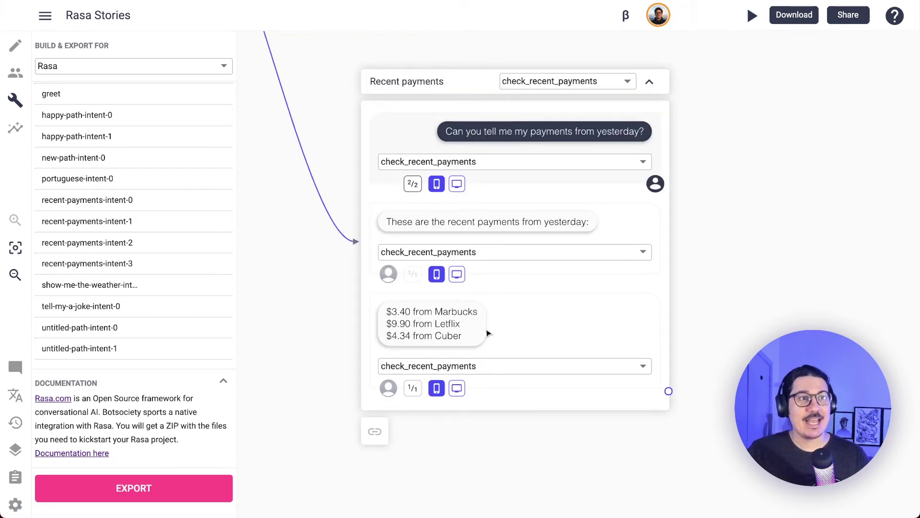
Annotate Marbucks and Cuber as service variables and Letflix as a company variable.
drag(436, 311, 482, 317)
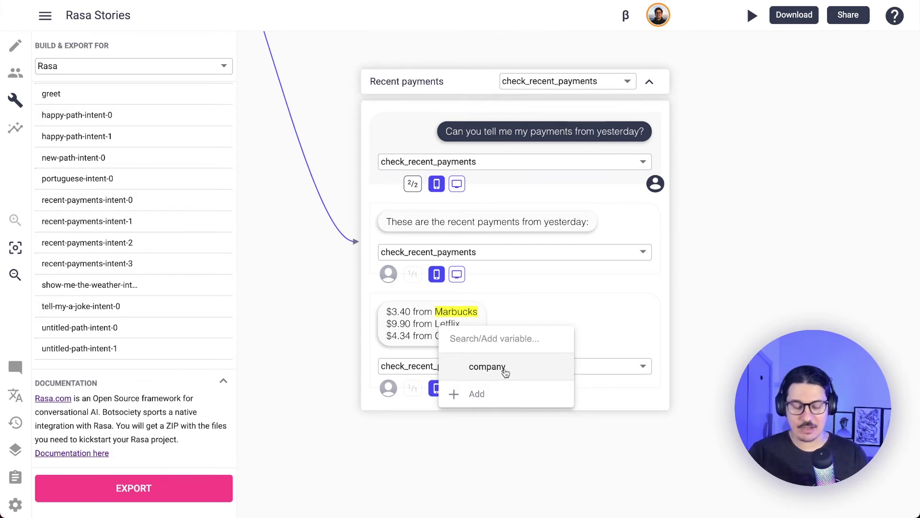
text(S)
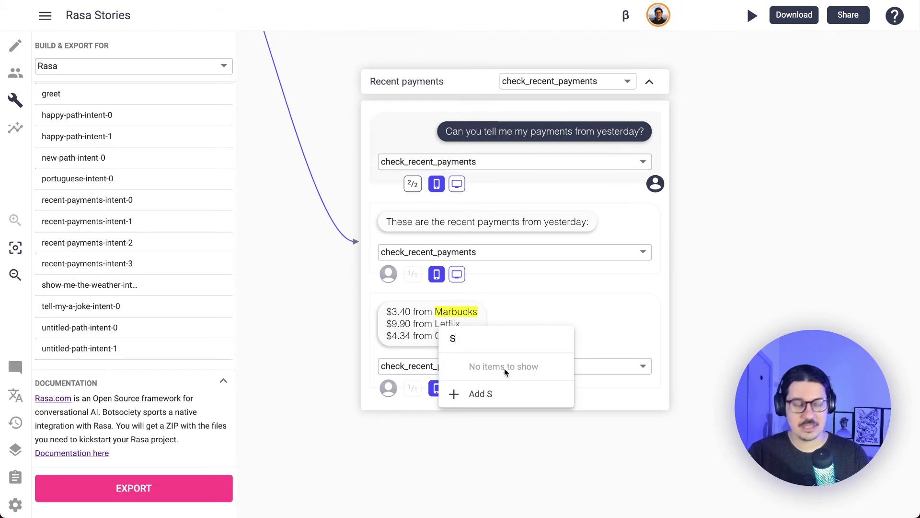
text(ervice)
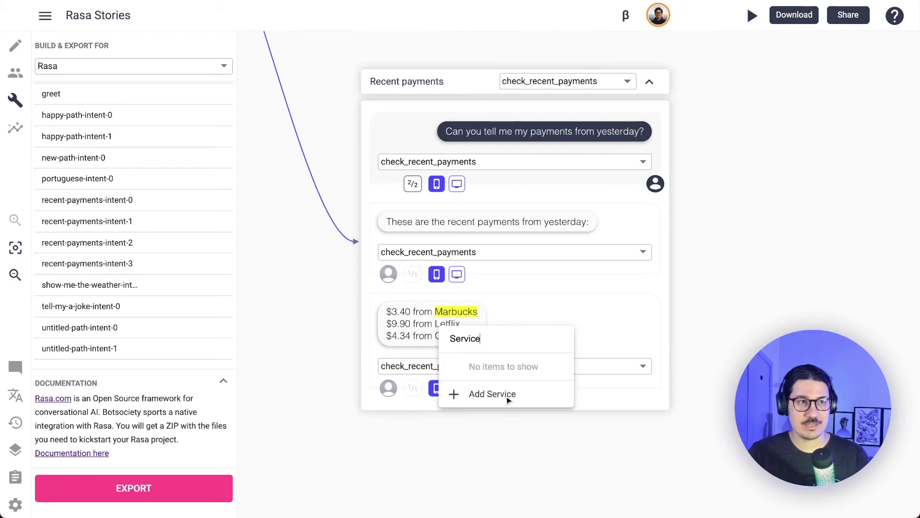
click(503, 394)
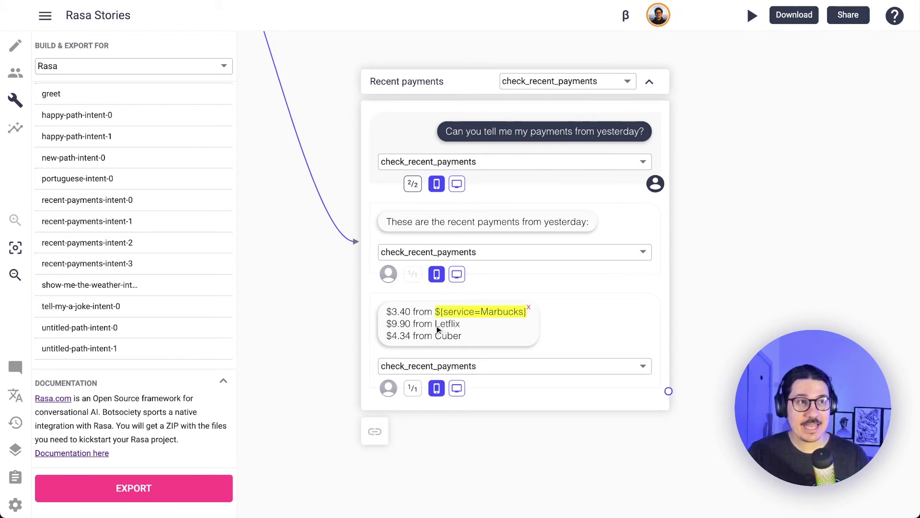
drag(436, 328, 462, 329)
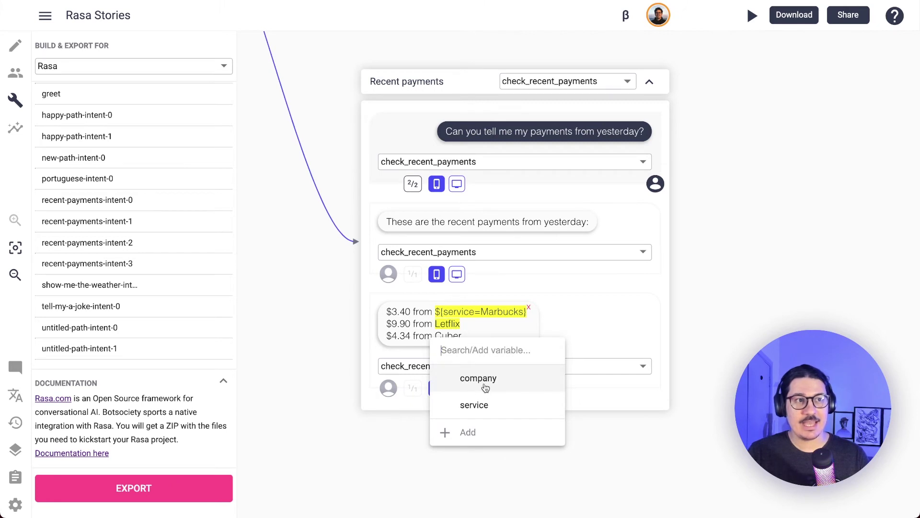
click(486, 388)
drag(436, 337, 464, 337)
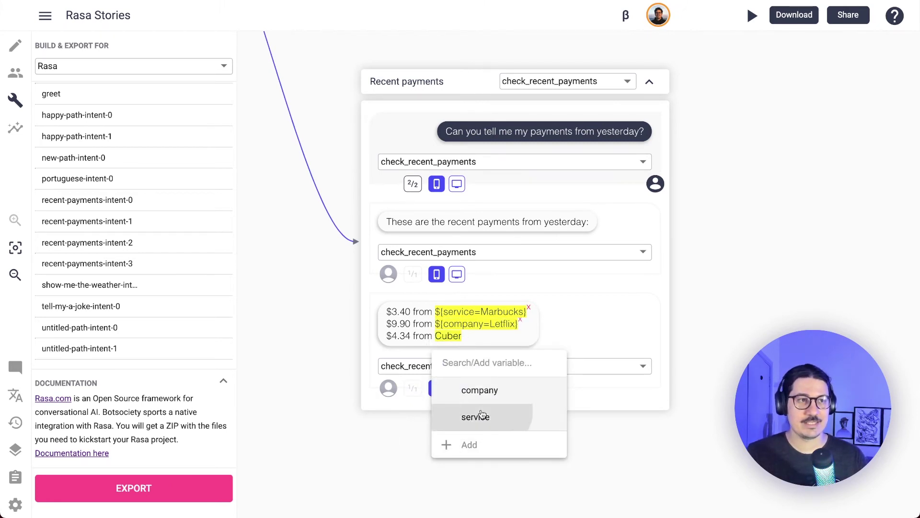
click(480, 416)
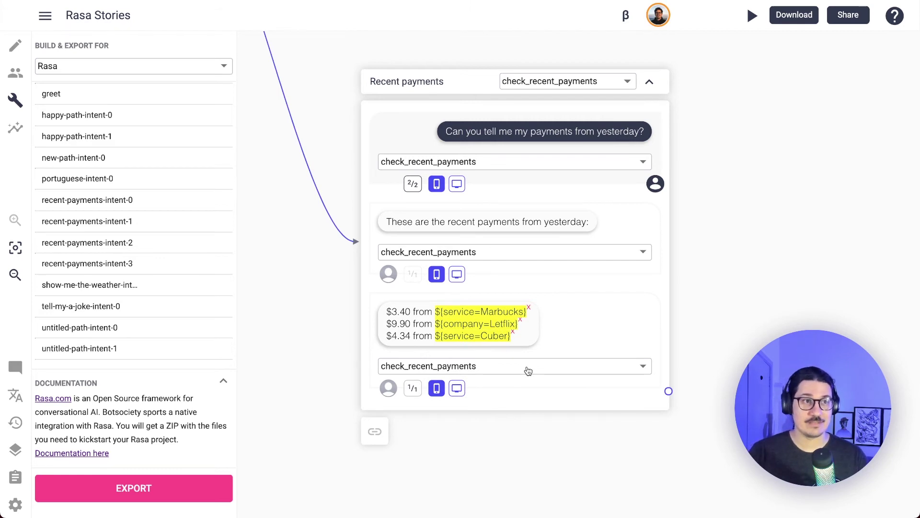
scroll(764, 220, down, 2)
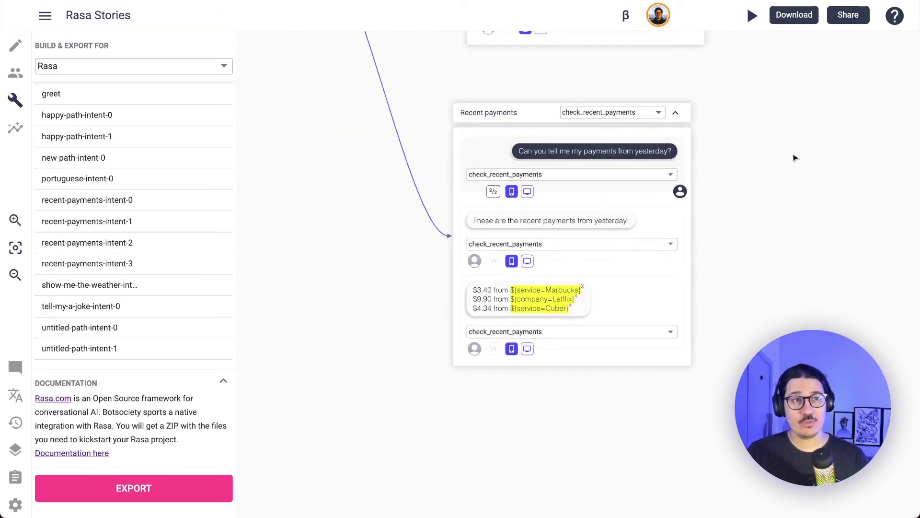
scroll(796, 157, down, 2)
scroll(789, 121, down, 2)
scroll(771, 281, up, 3)
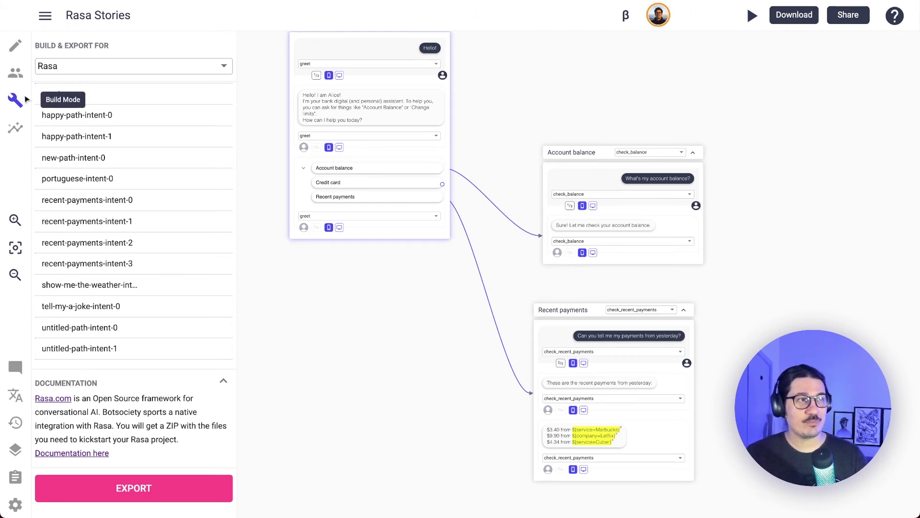
click(107, 65)
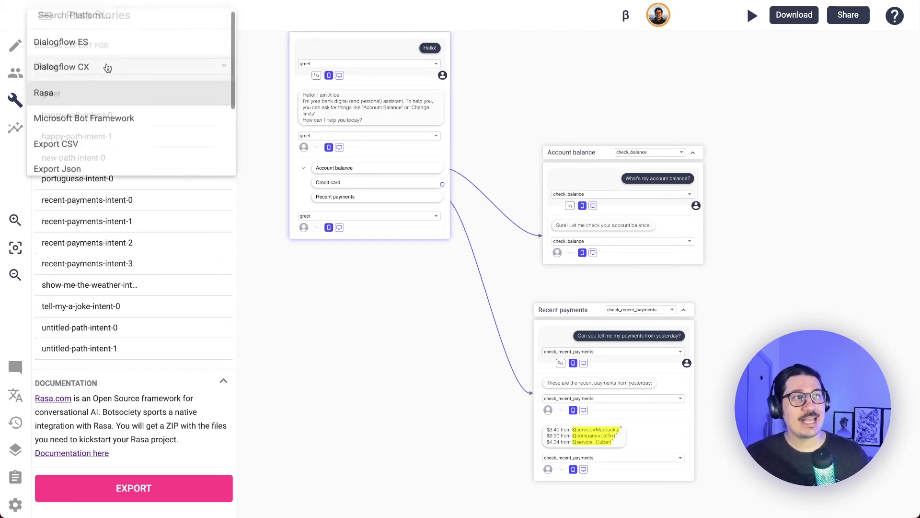
click(81, 103)
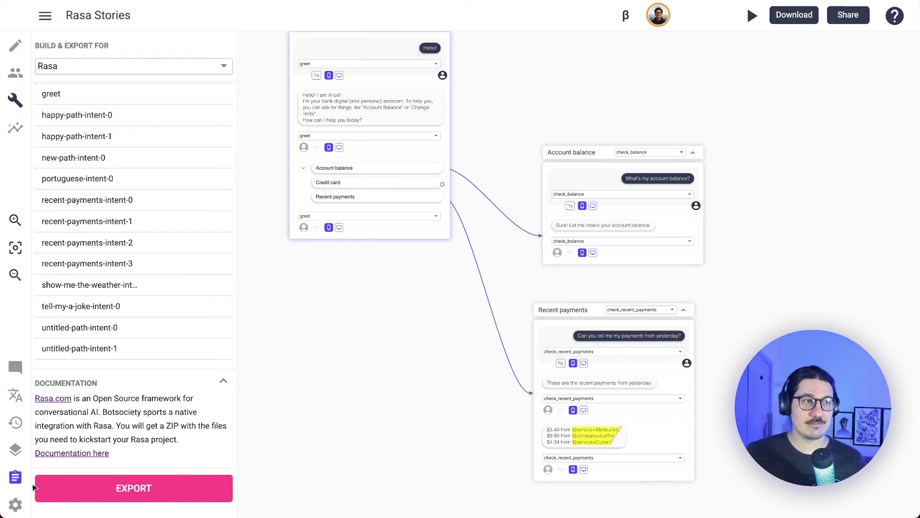
Export the design as a Rasa ZIP and dismiss the success message.
click(132, 489)
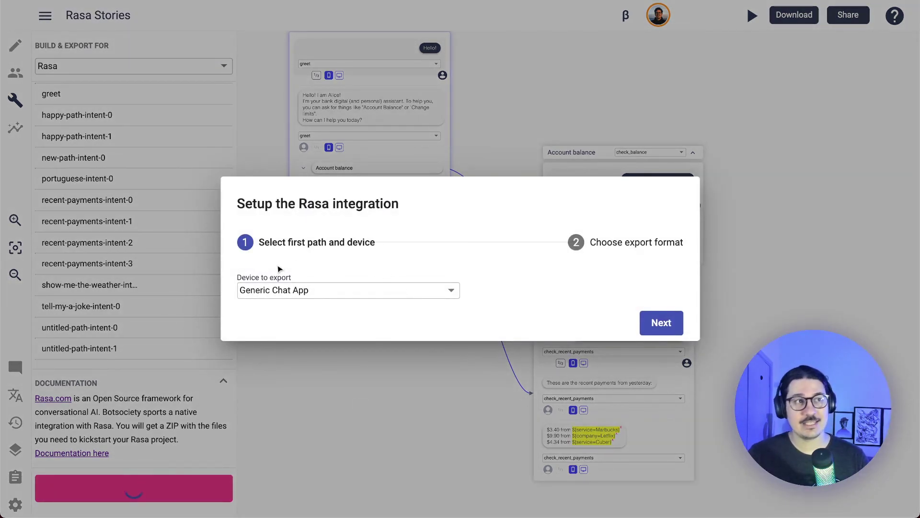
click(651, 319)
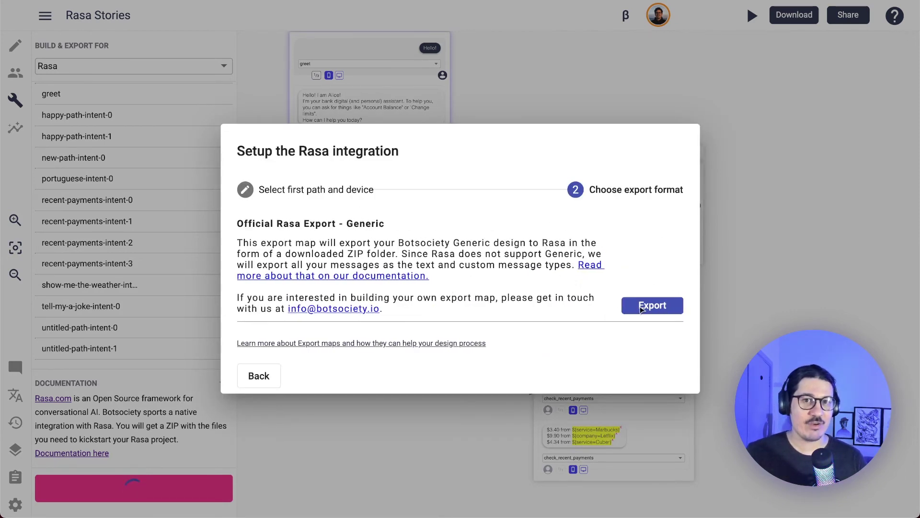
click(642, 308)
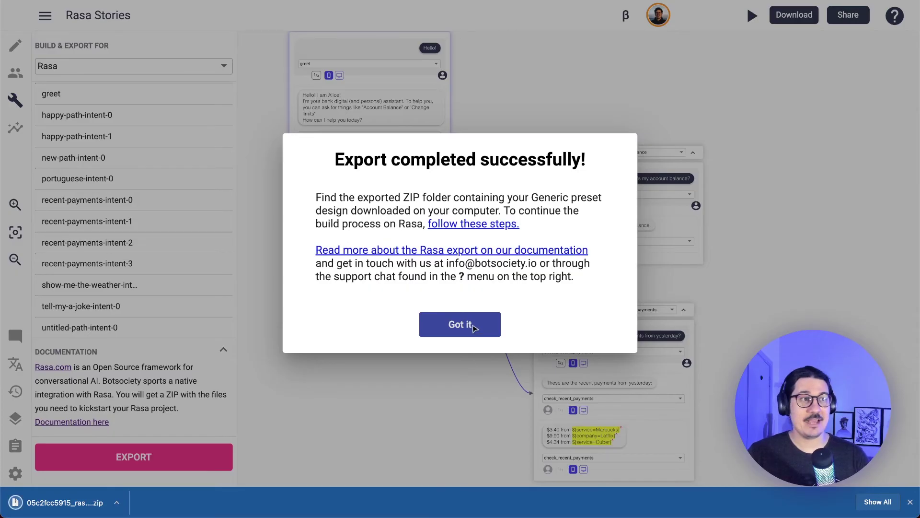
click(475, 327)
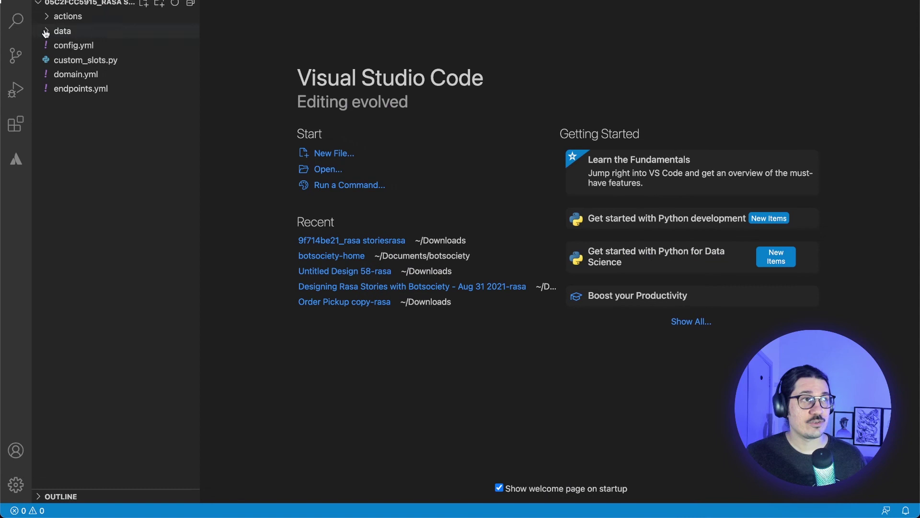
Expand the data folder and view stories.yaml in the editor.
click(47, 32)
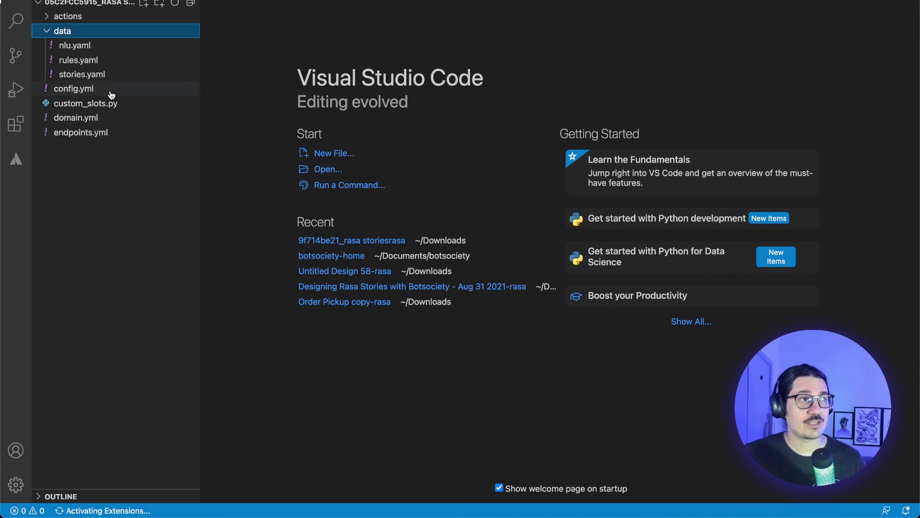
click(87, 75)
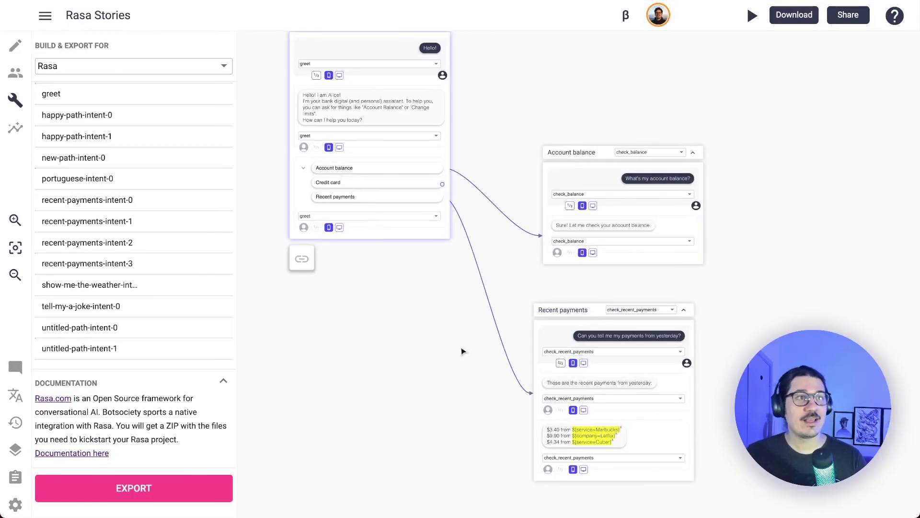
scroll(463, 350, up, 1)
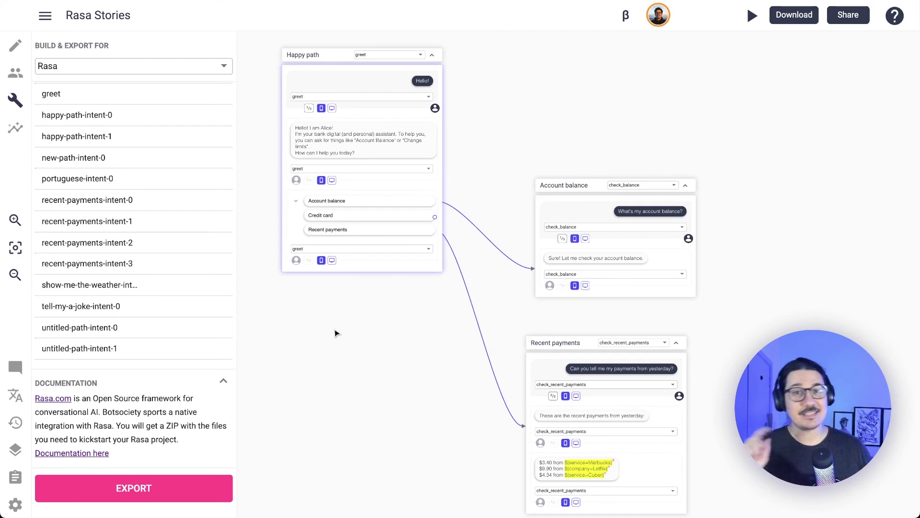